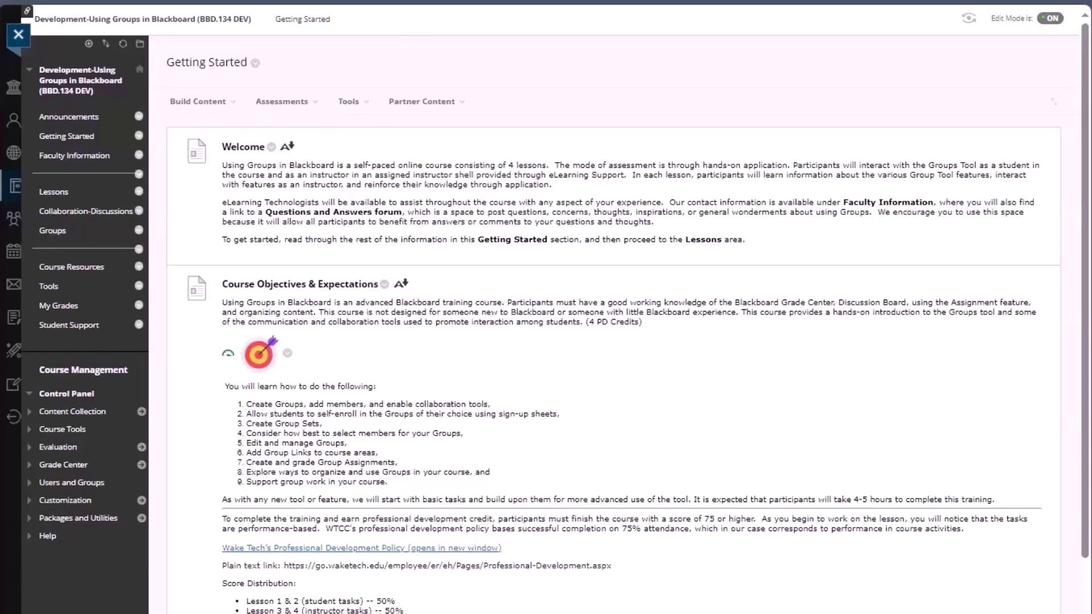
# Step: Create a test in Getting Started named Course Entry Quiz with a Fall 2024 description
pyautogui.click(311, 102)
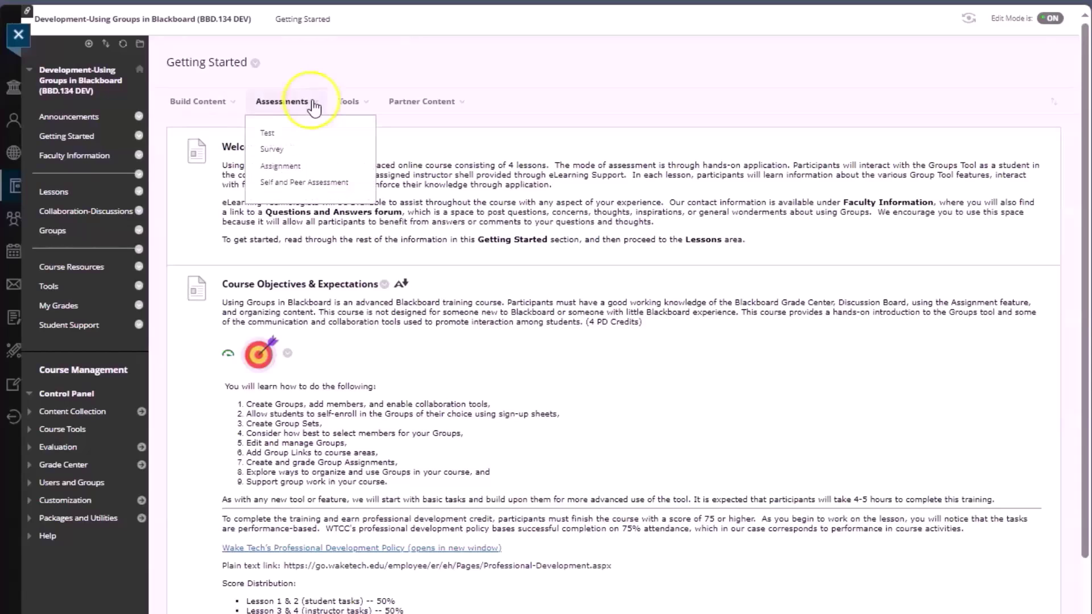
pyautogui.click(272, 134)
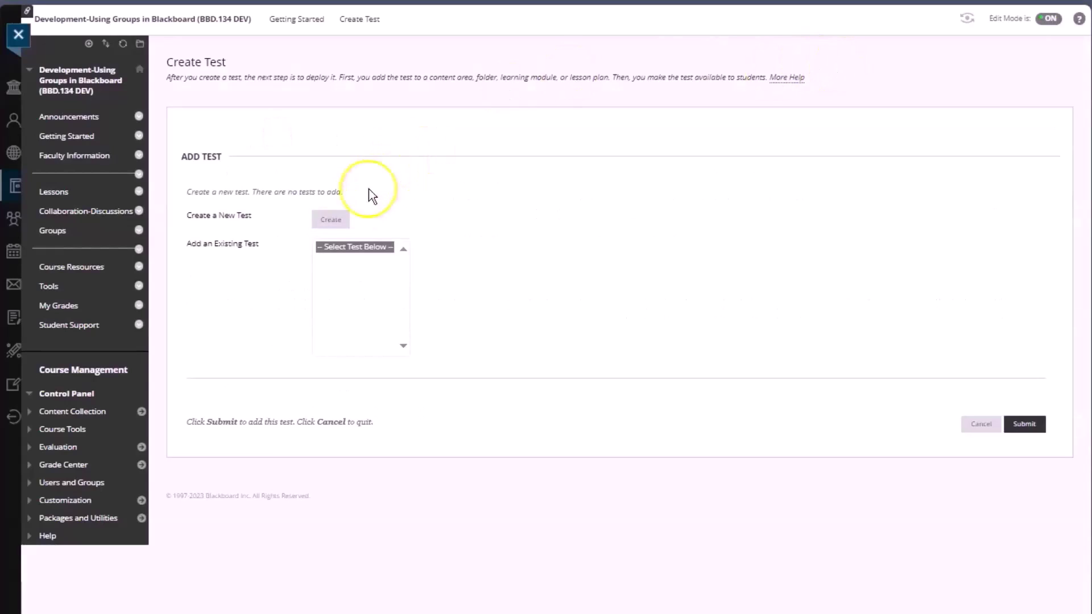
pyautogui.click(331, 222)
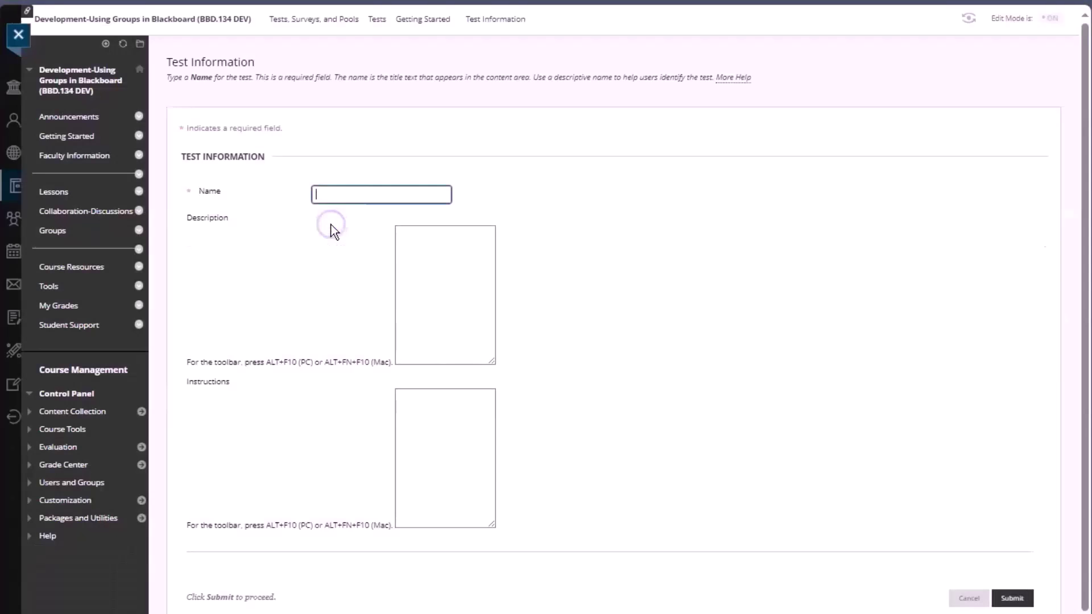
pyautogui.scroll(-2, 346, 91)
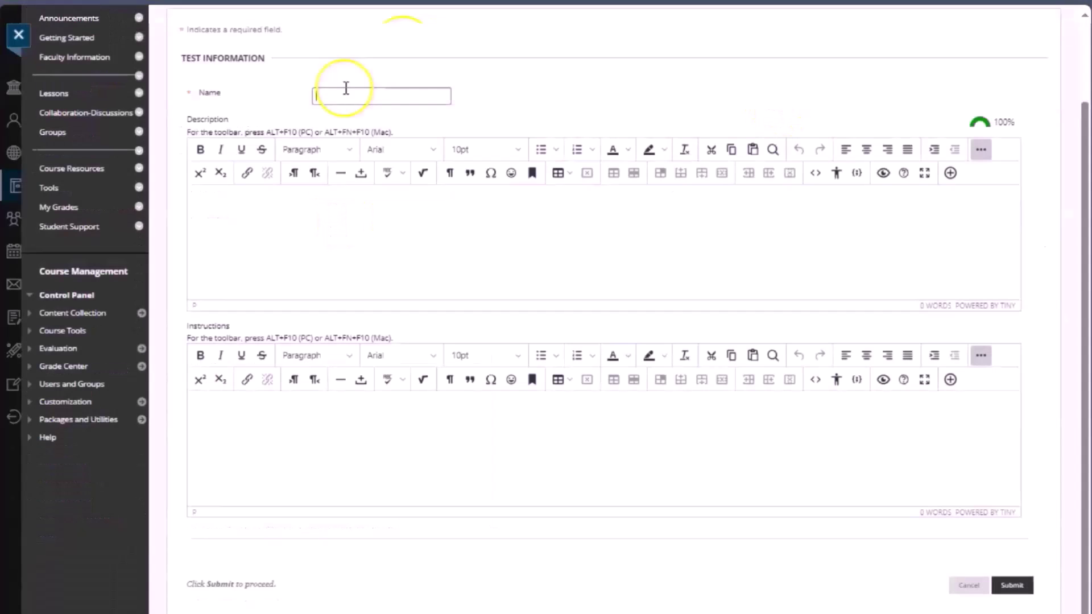
pyautogui.click(346, 91)
pyautogui.click(256, 239)
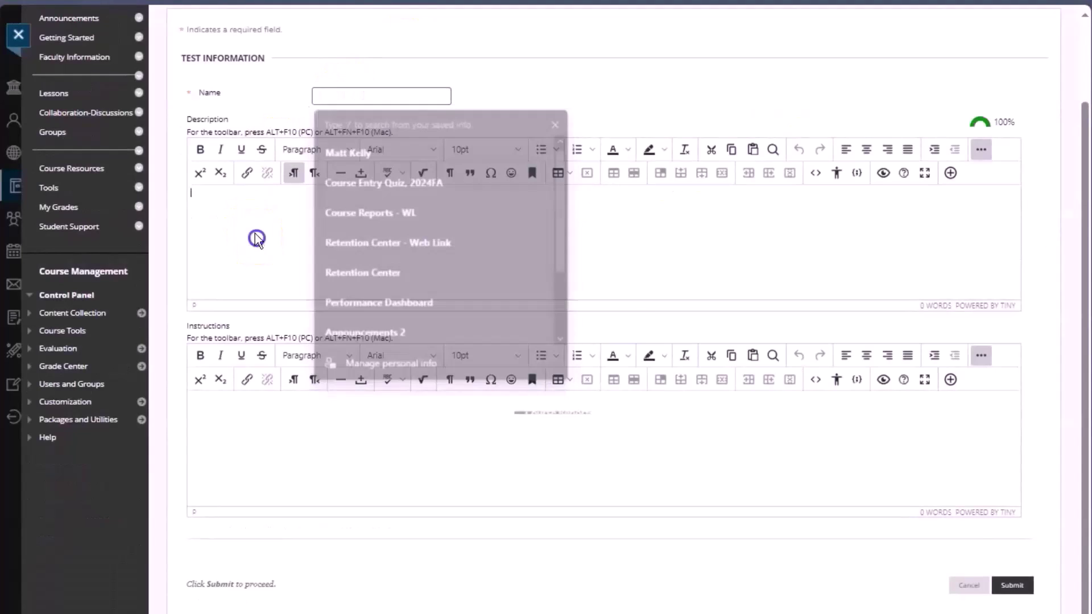
pyautogui.click(327, 95)
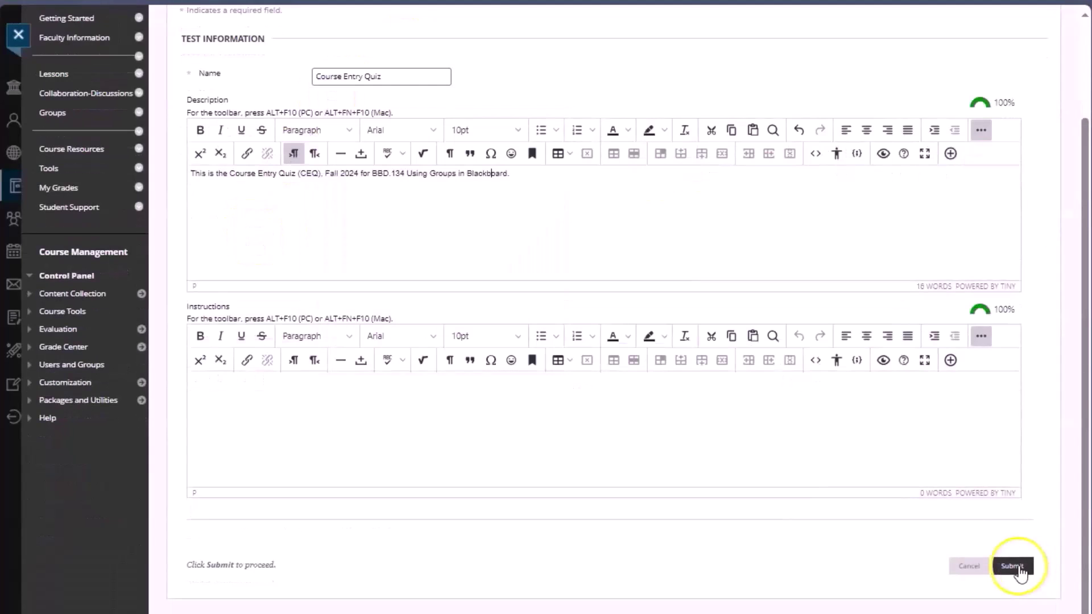
pyautogui.click(1016, 567)
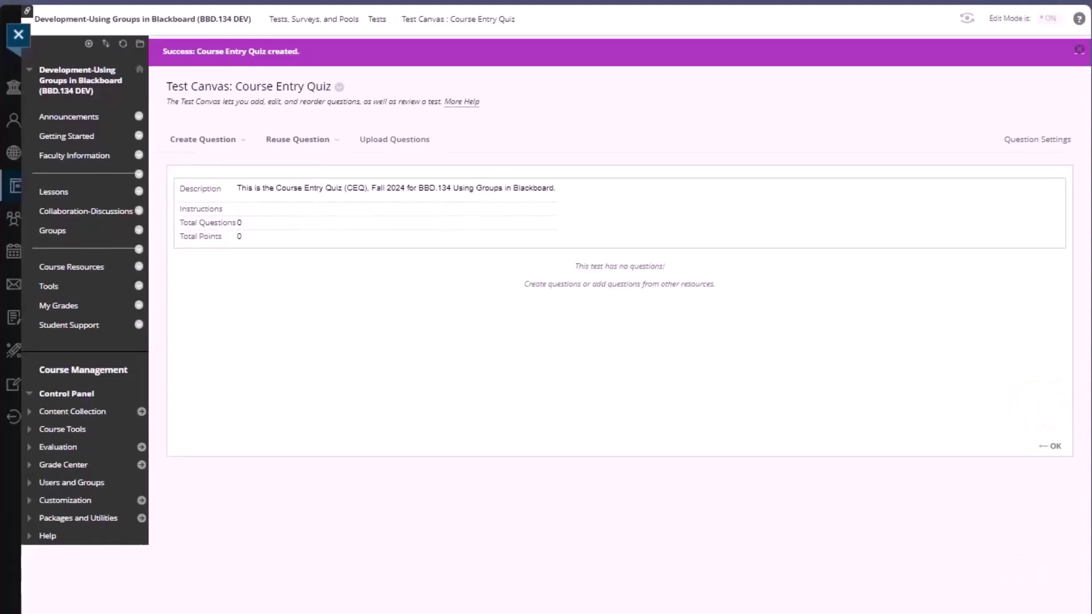
# Step: Inspect the question-creation and Reuse Question menus on the empty test canvas, then dismiss them
pyautogui.click(194, 140)
pyautogui.click(316, 142)
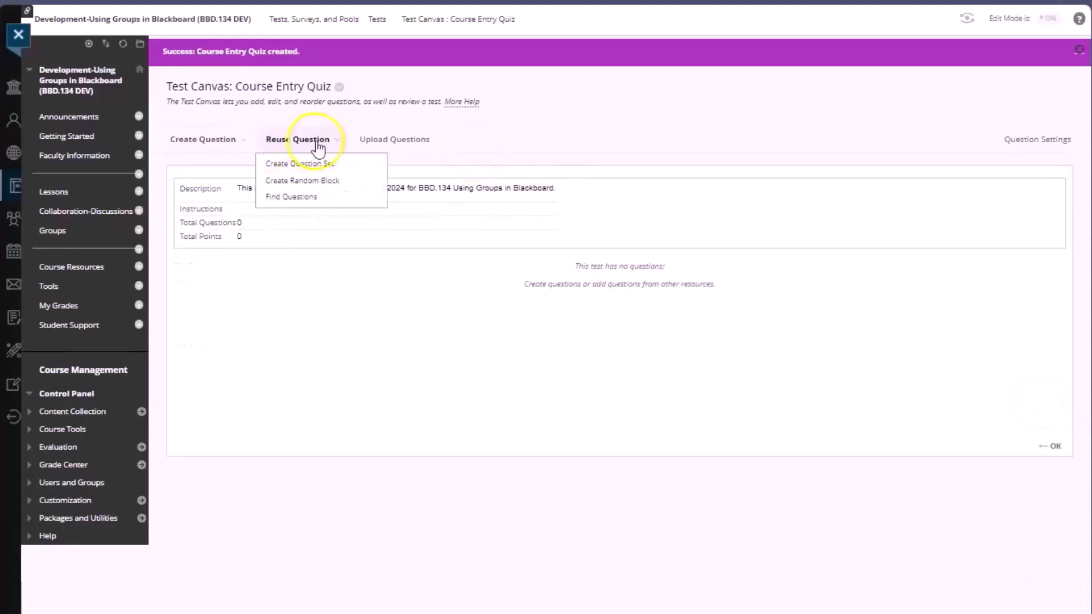
pyautogui.click(406, 144)
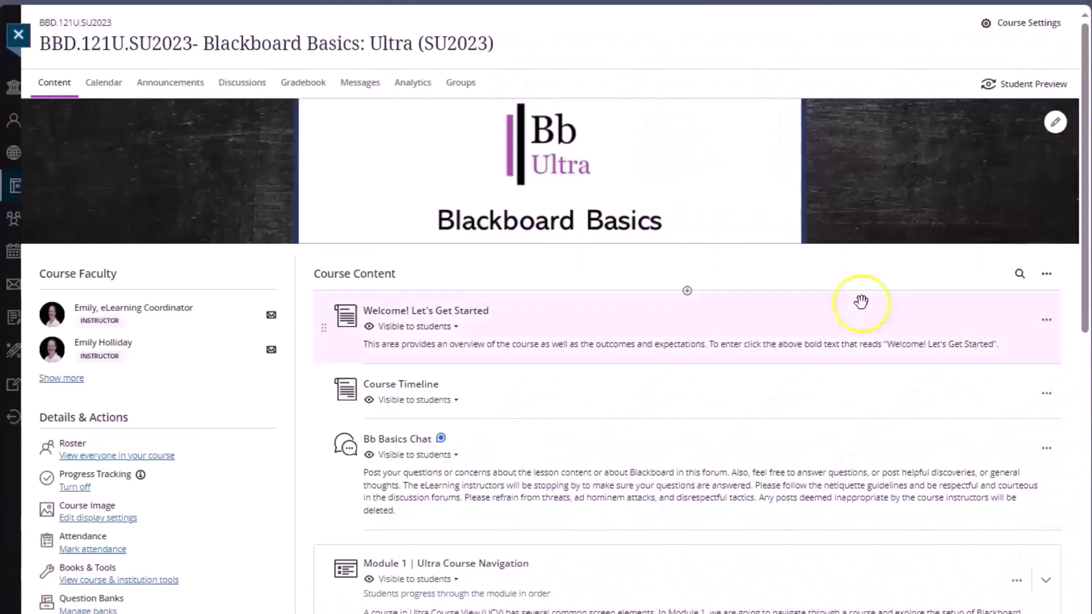
# Step: Add a new test to the Blackboard Basics course content, creating New Test 9/29/23
pyautogui.click(687, 291)
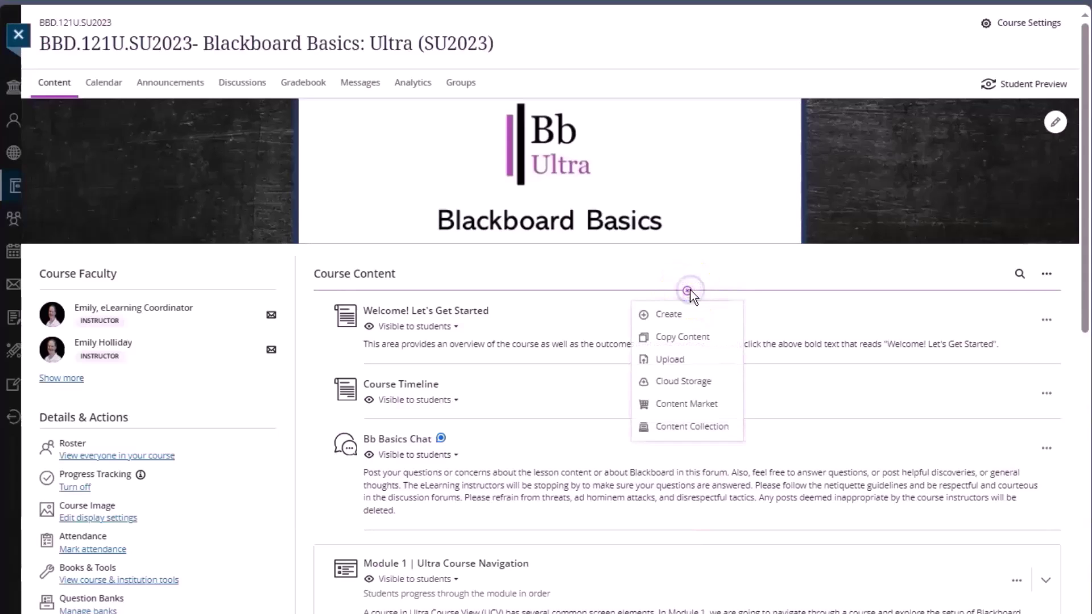
pyautogui.click(666, 319)
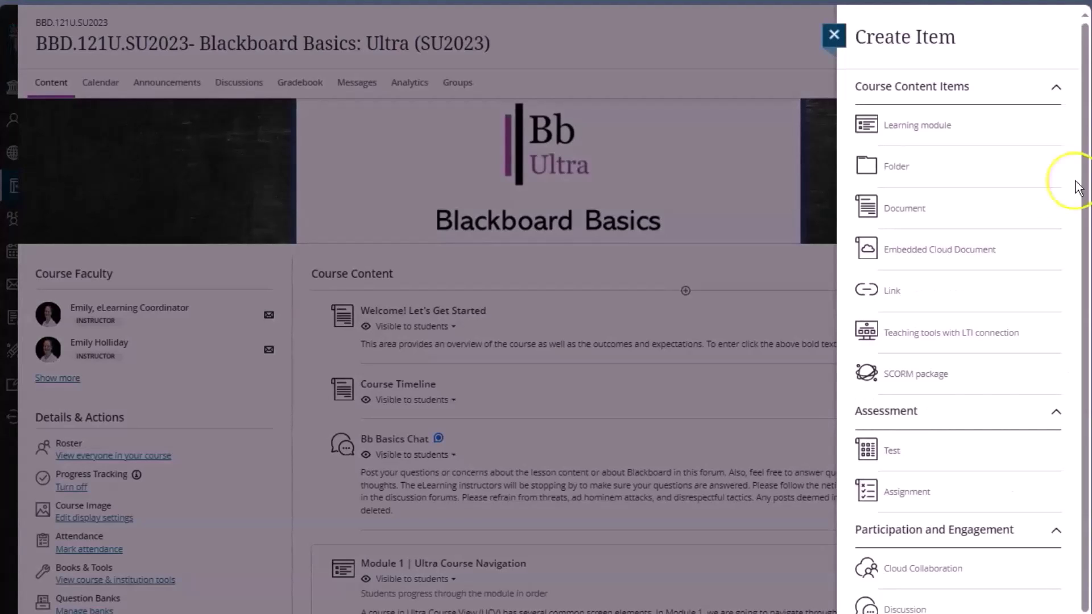
pyautogui.click(955, 463)
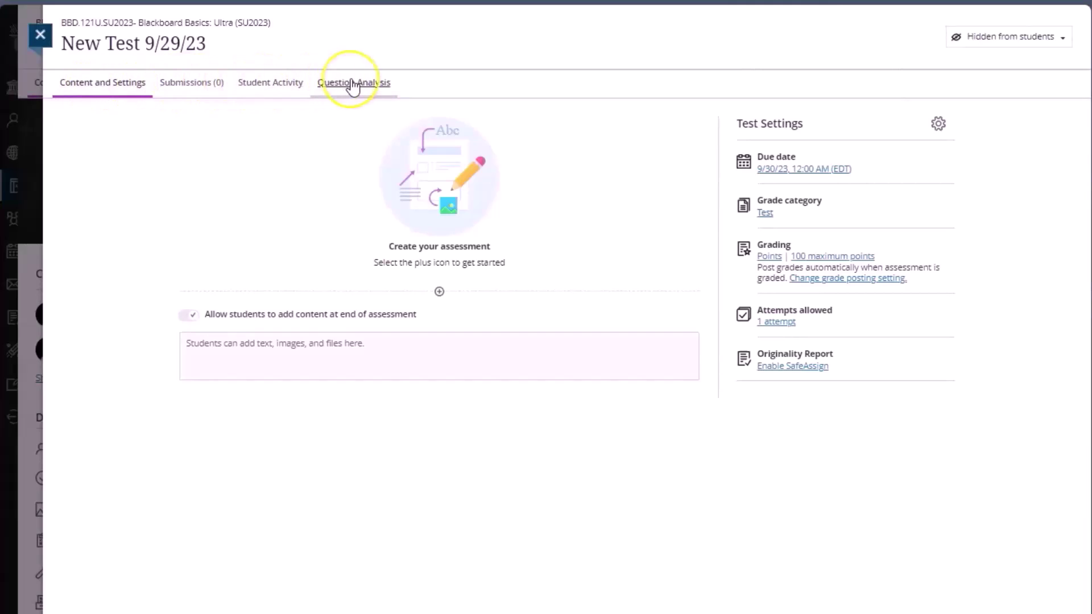
pyautogui.click(439, 291)
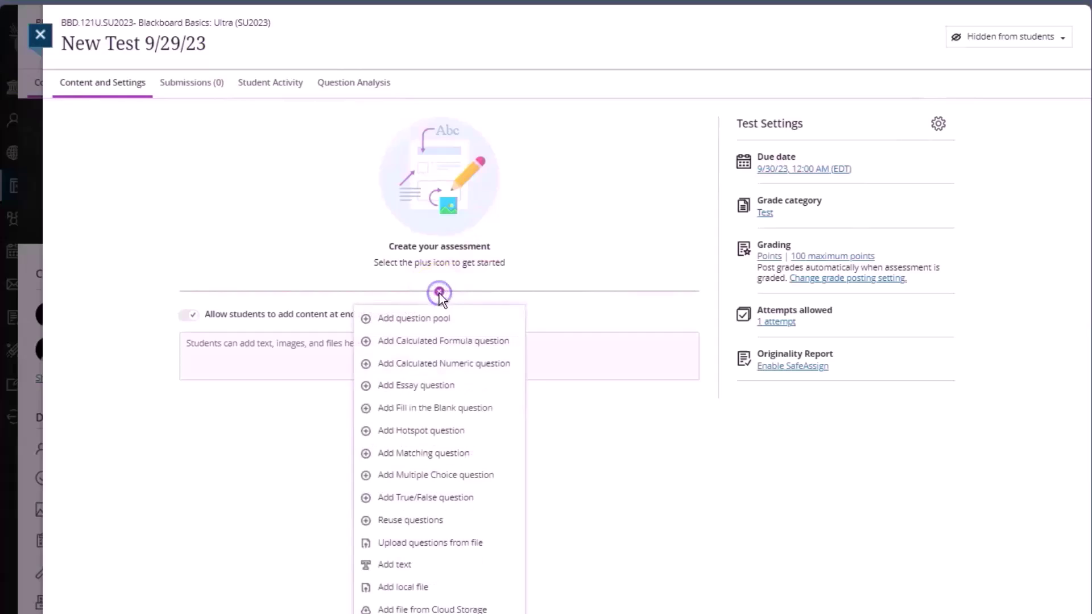
pyautogui.click(430, 543)
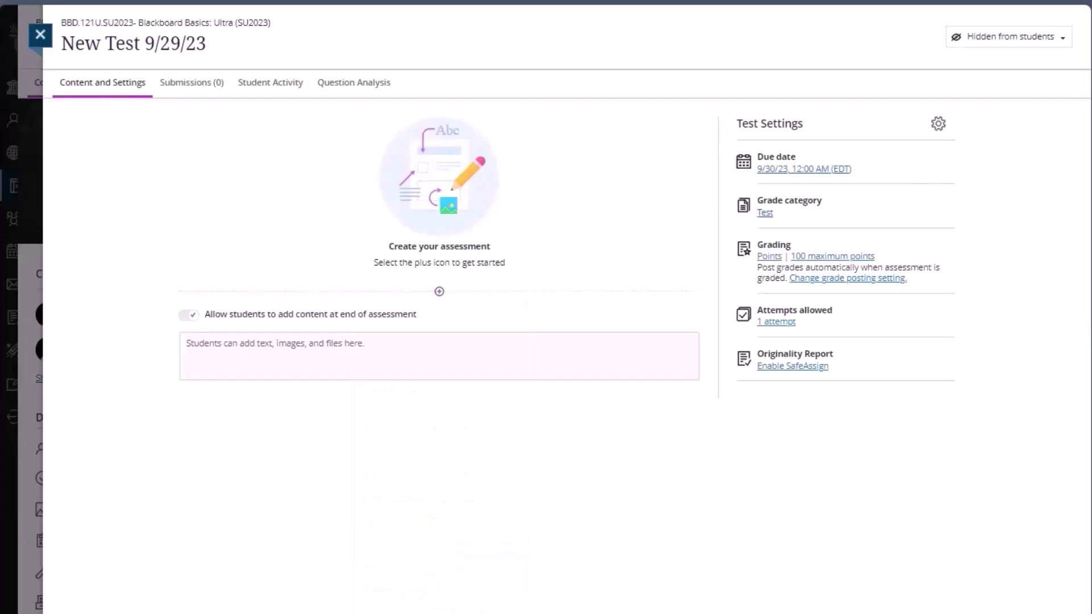
# Step: Rename the test to Quiz 1
pyautogui.click(216, 46)
pyautogui.moveTo(220, 43); pyautogui.dragTo(63, 43)
pyautogui.write('Quiz 1')
pyautogui.press('Return')
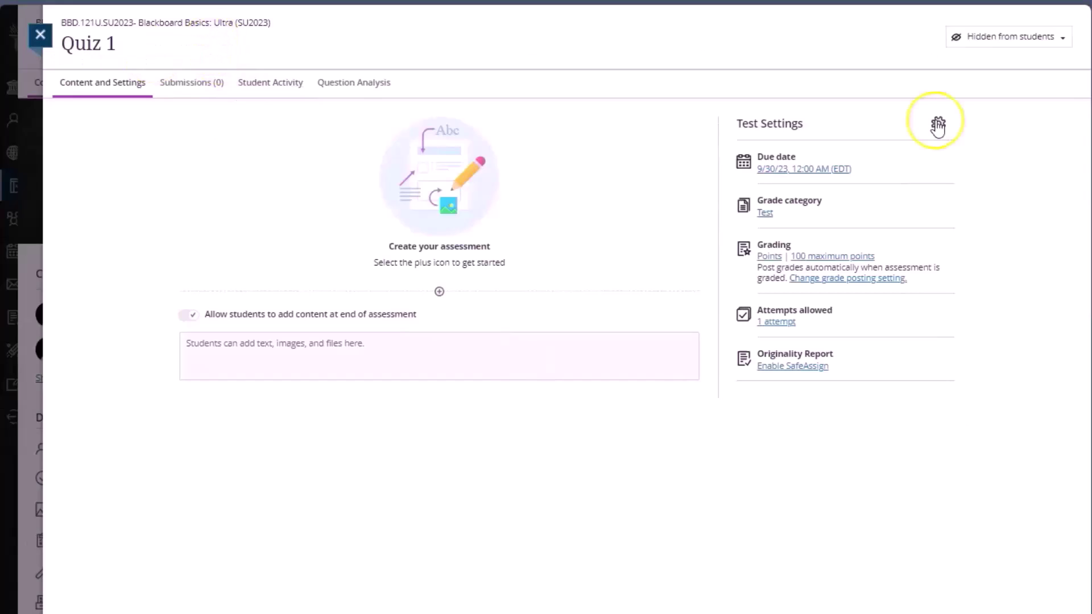
# Step: Set Quiz 1's due date to 10/7/23 and allow class conversations
pyautogui.click(937, 125)
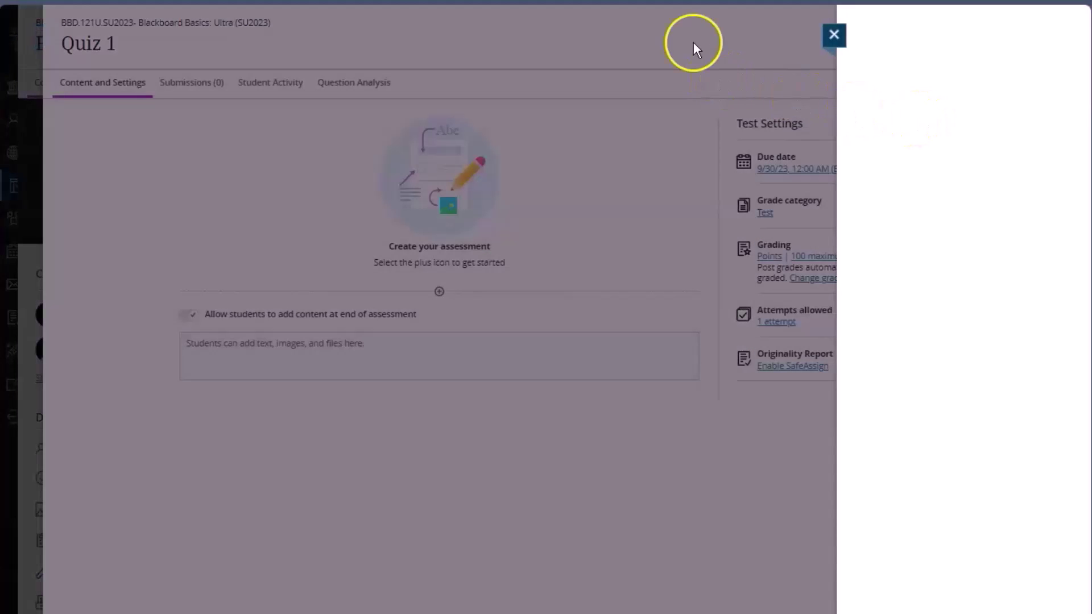
pyautogui.click(945, 142)
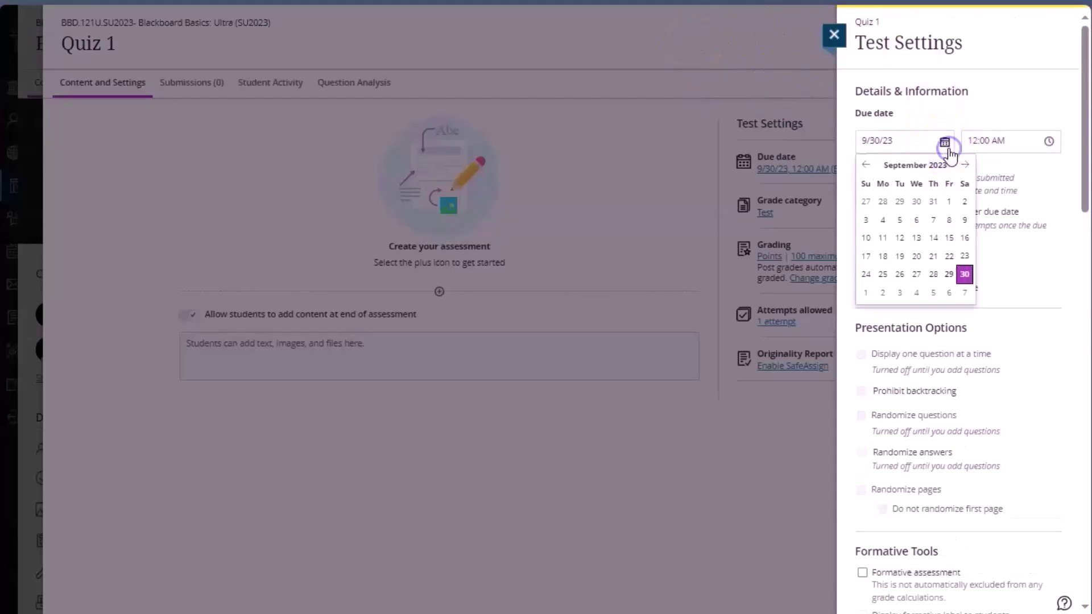
pyautogui.click(966, 292)
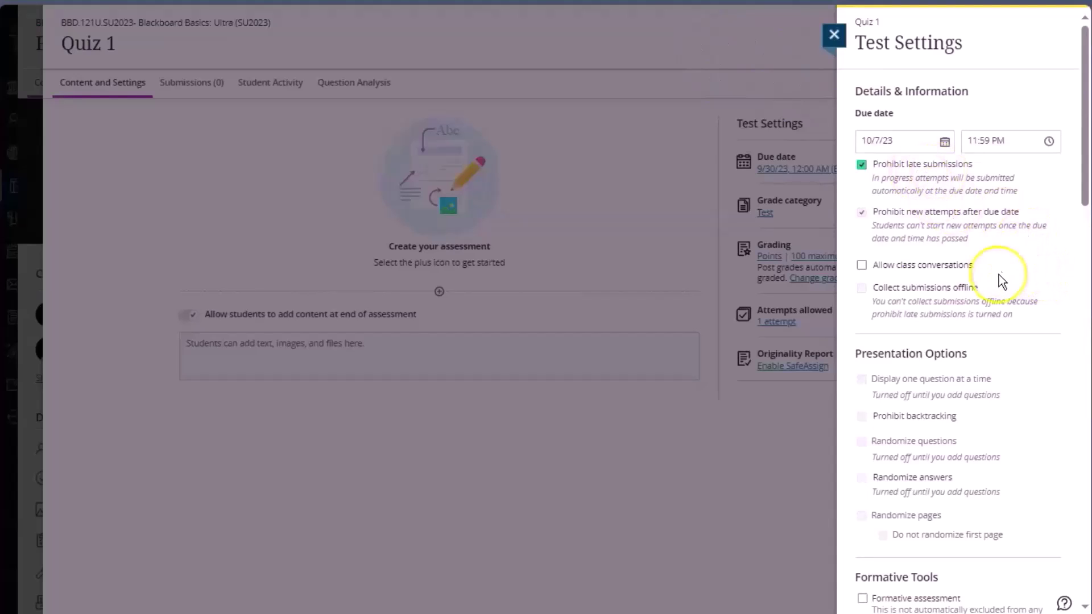
pyautogui.scroll(-2, 1004, 284)
pyautogui.click(861, 174)
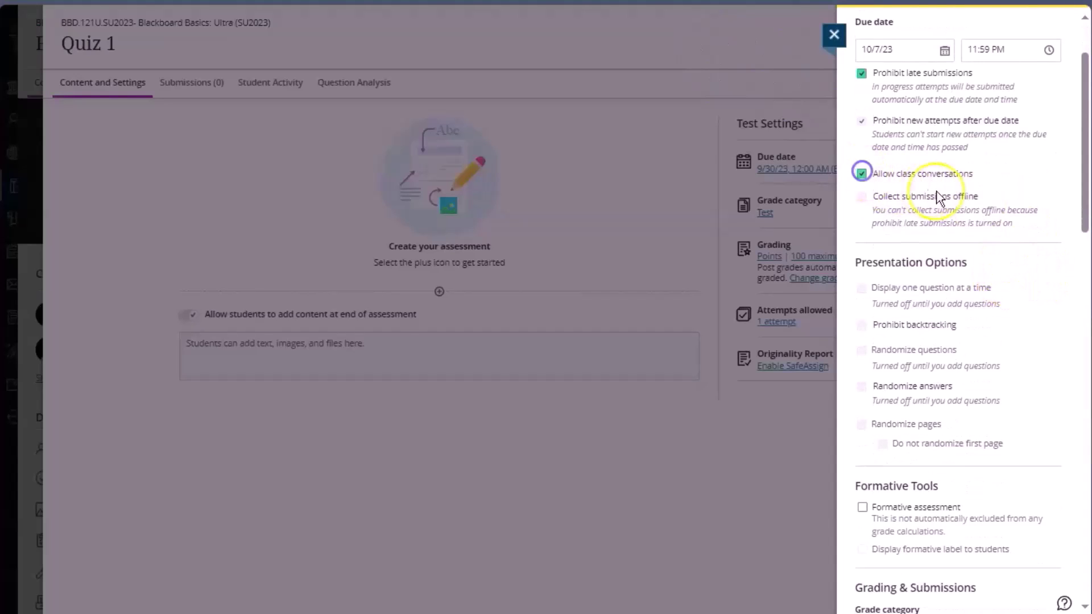
pyautogui.scroll(-5, 1009, 173)
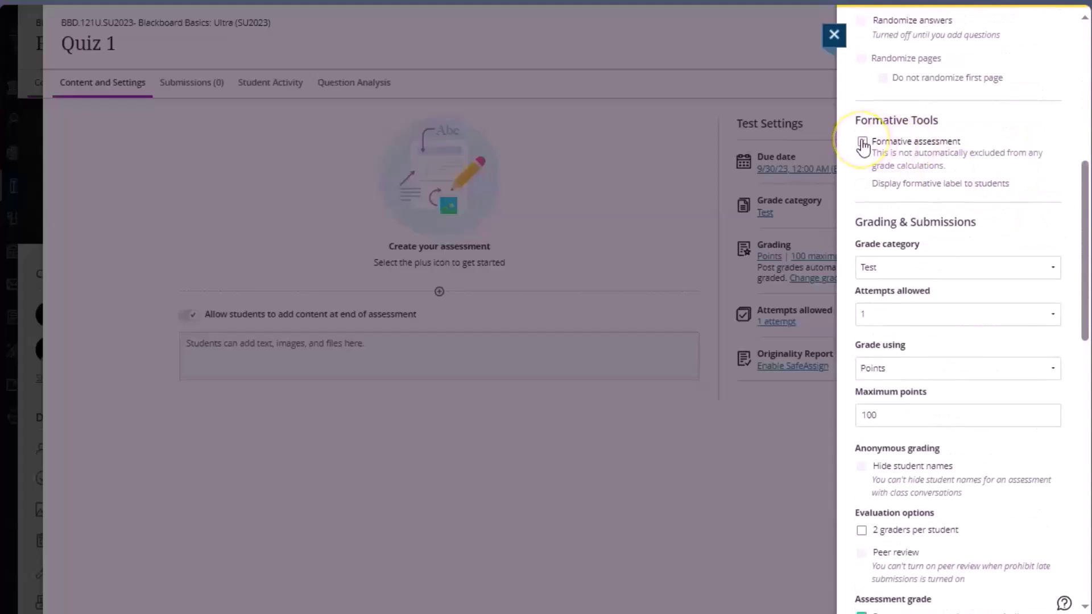
pyautogui.scroll(-2, 1052, 149)
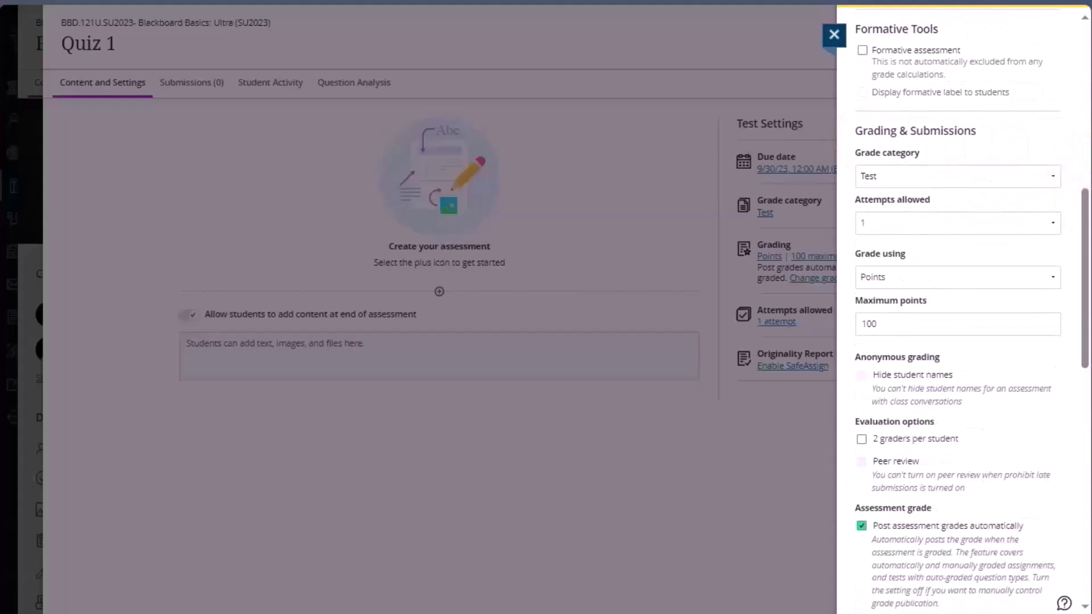
# Step: Put Quiz 1 in the Quiz grade category with unlimited attempts averaged, 100 points, and save
pyautogui.click(933, 176)
pyautogui.click(888, 314)
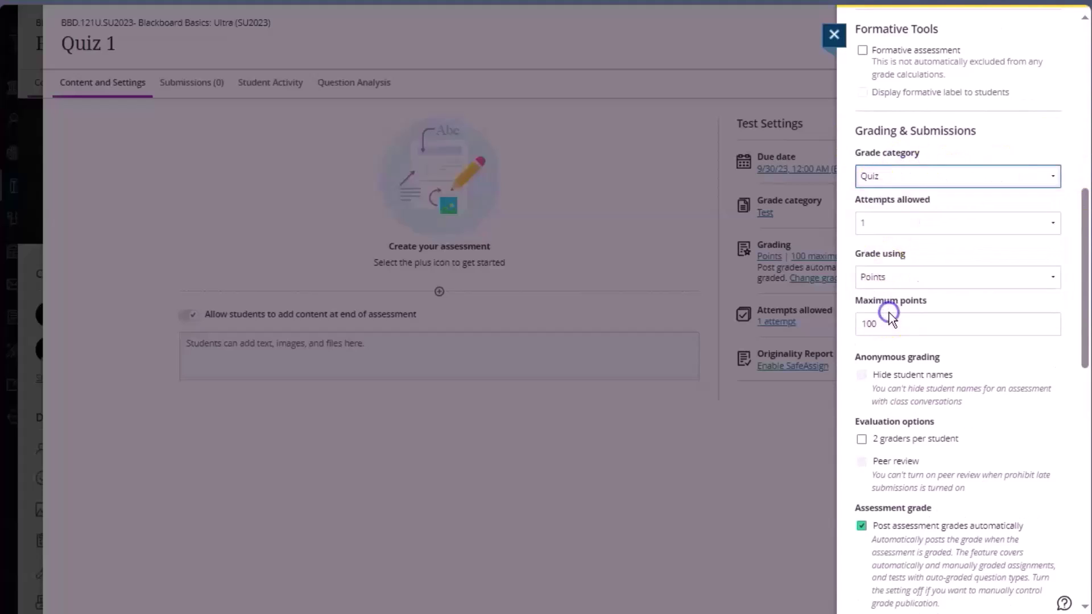
pyautogui.click(893, 223)
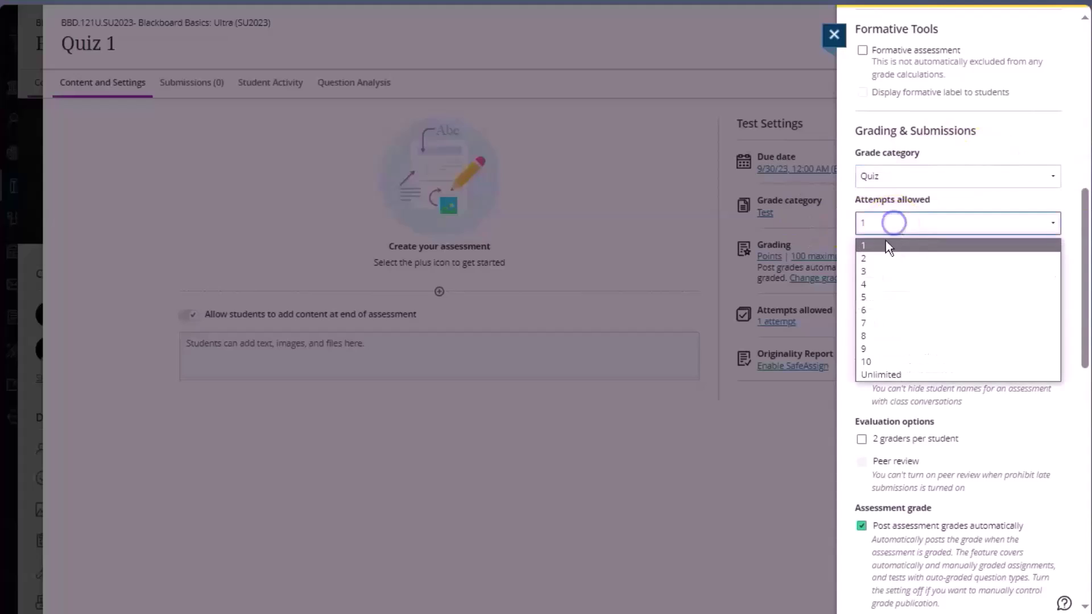
pyautogui.click(882, 376)
pyautogui.click(1052, 278)
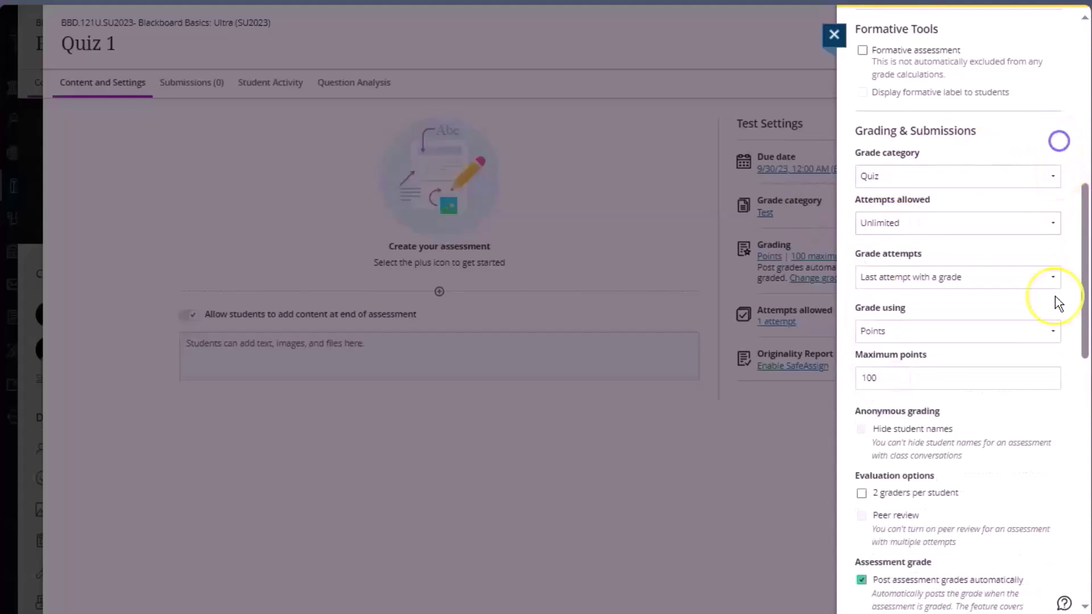
pyautogui.click(1056, 302)
pyautogui.scroll(-3, 967, 284)
pyautogui.click(951, 195)
pyautogui.moveTo(976, 195); pyautogui.dragTo(819, 199)
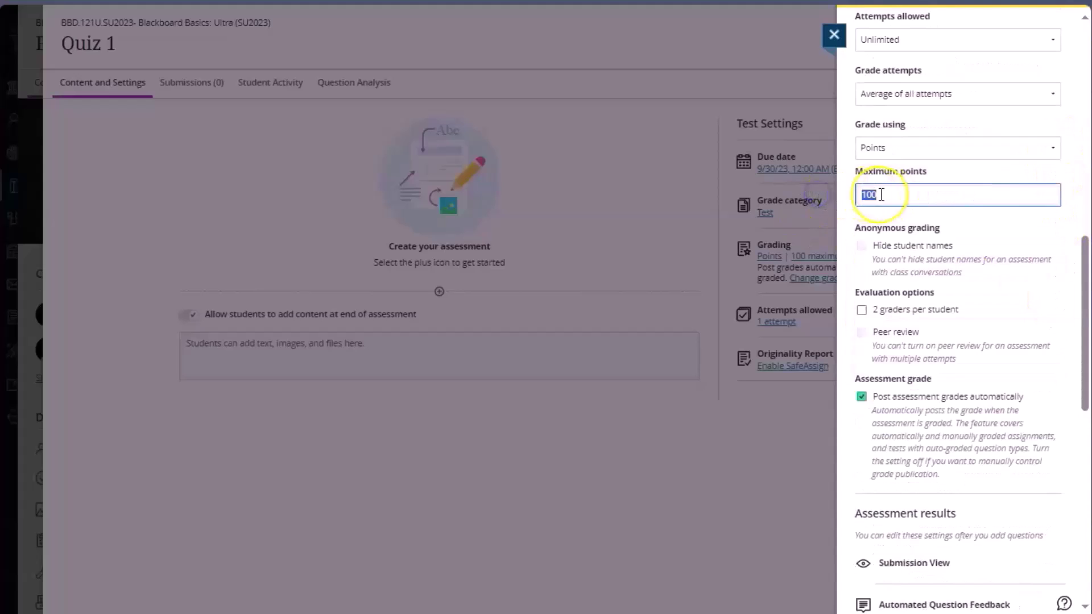
pyautogui.scroll(-8, 865, 193)
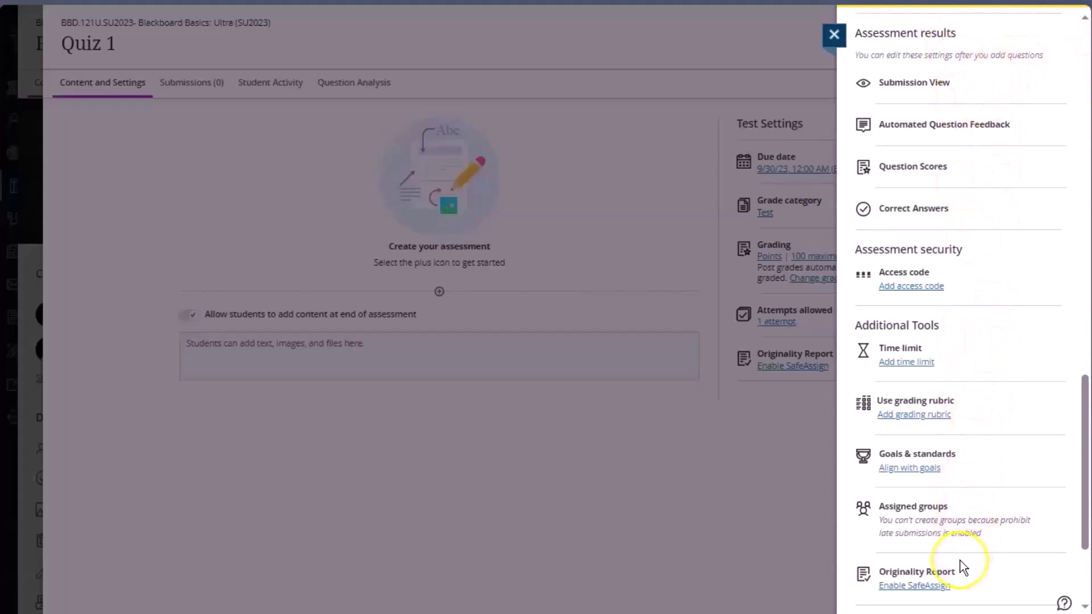
pyautogui.click(1008, 595)
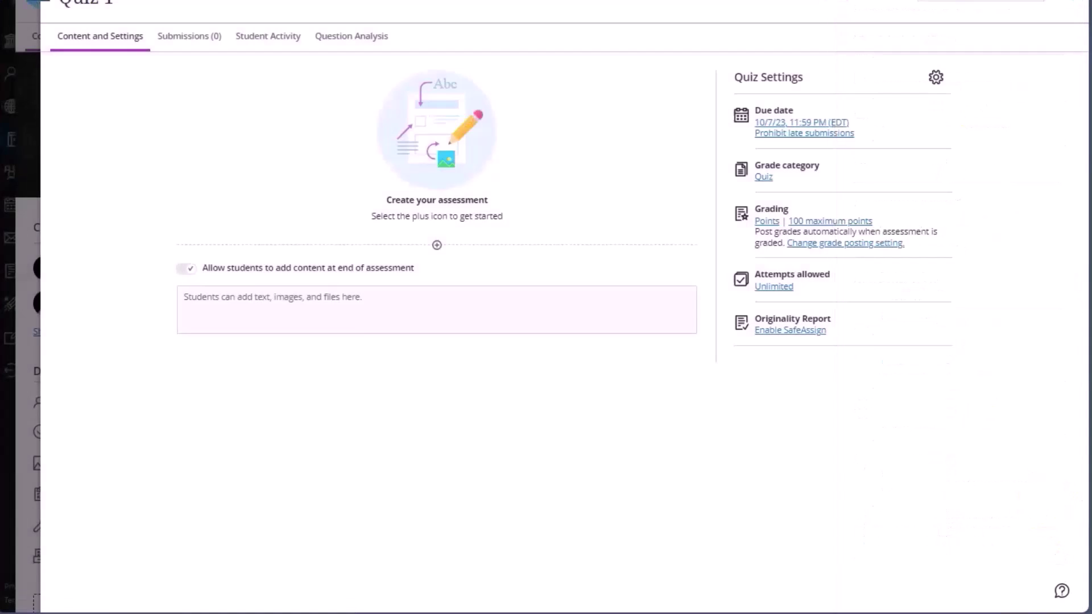
# Step: Add the 10-point multiple-choice question 'This is my first question?' with options first (correct), second, third
pyautogui.click(436, 246)
pyautogui.click(410, 406)
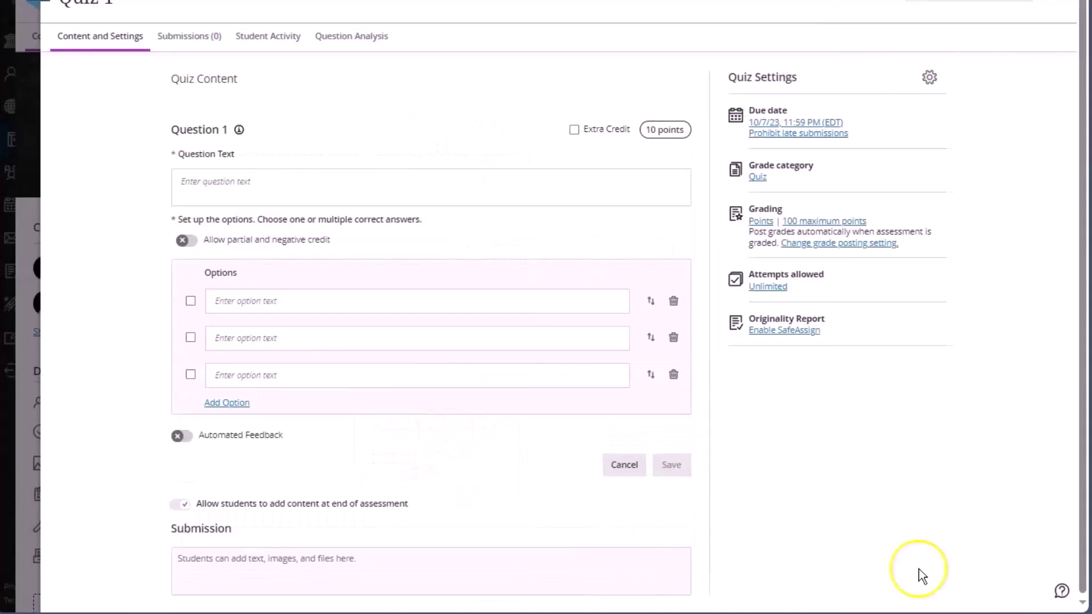
pyautogui.click(310, 178)
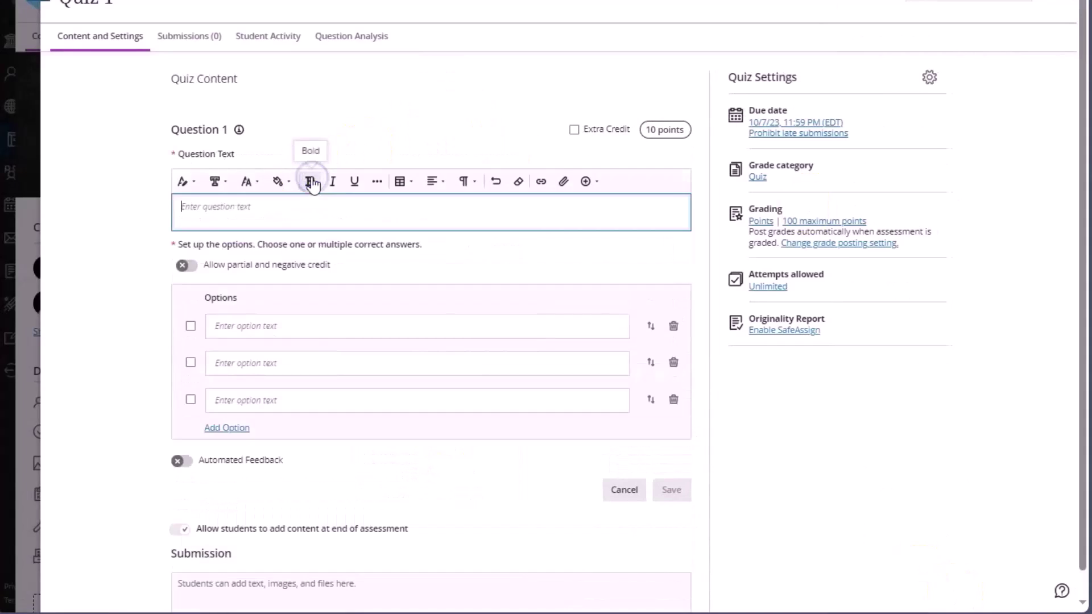
pyautogui.write('This is my first question?')
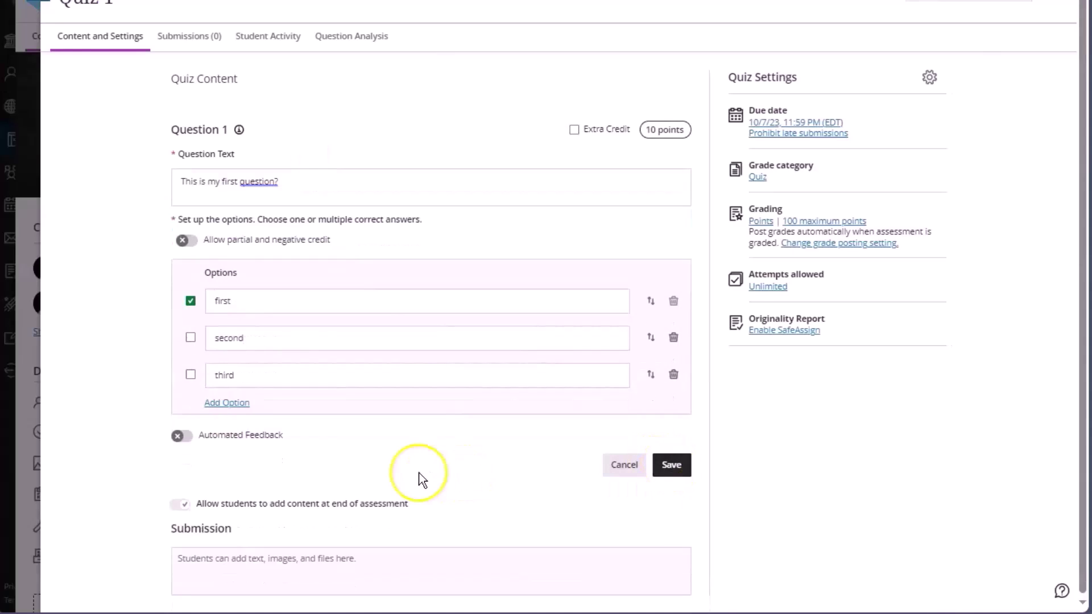
pyautogui.click(671, 464)
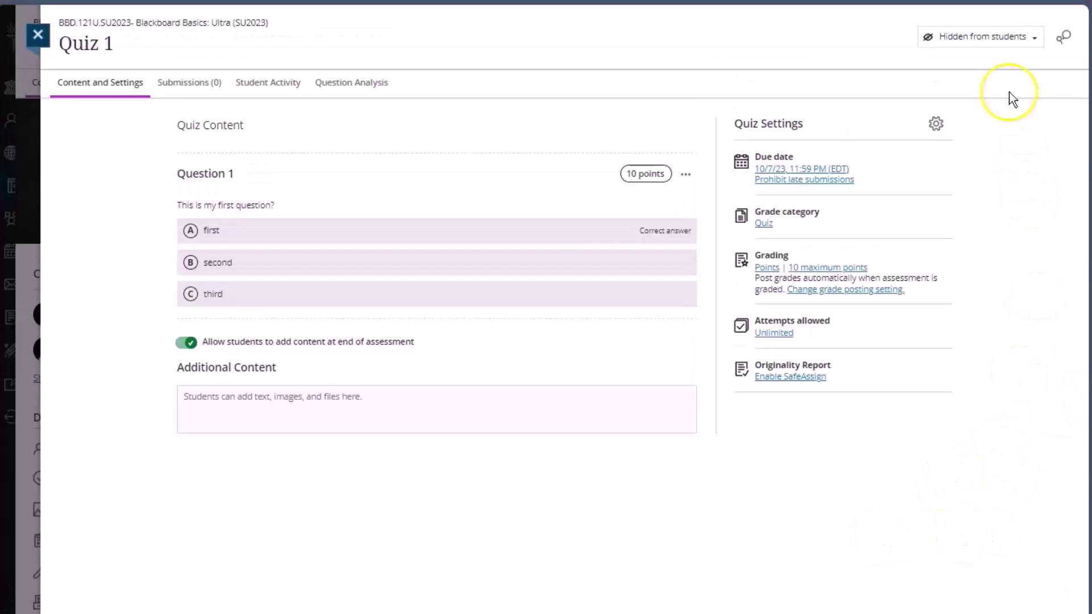
# Step: Copy the Text Item and Multiple Choice question from Confirmation of Development Course Access into Quiz 1
pyautogui.click(986, 37)
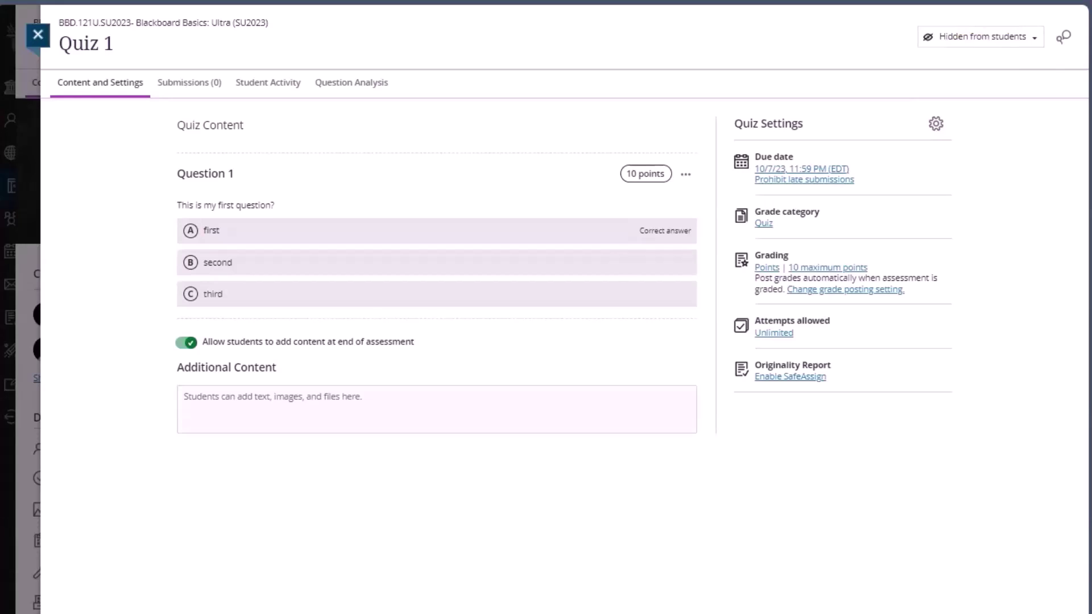
pyautogui.click(437, 154)
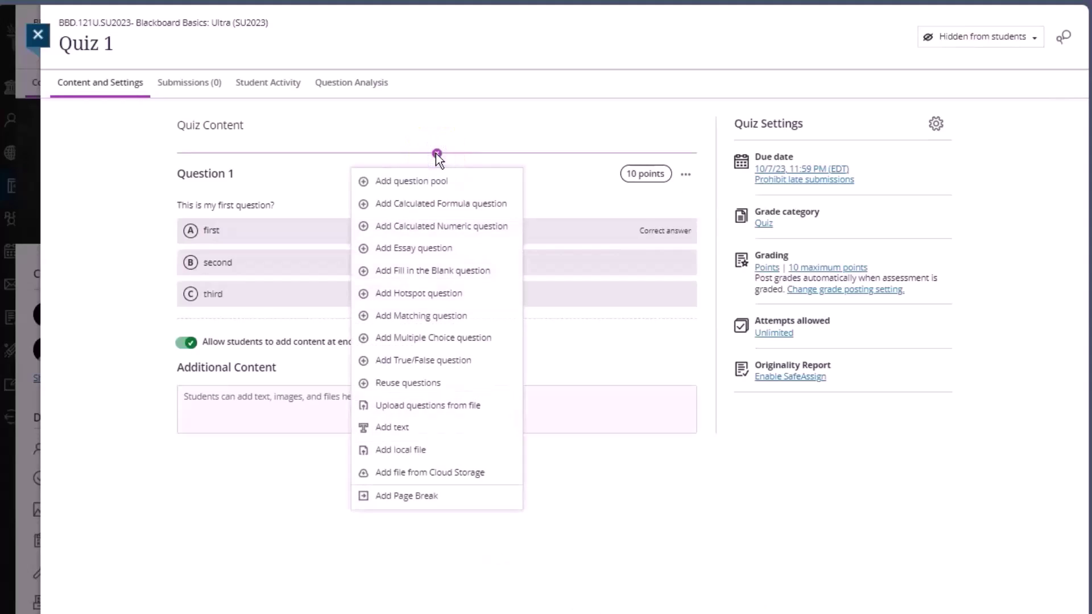
pyautogui.click(407, 384)
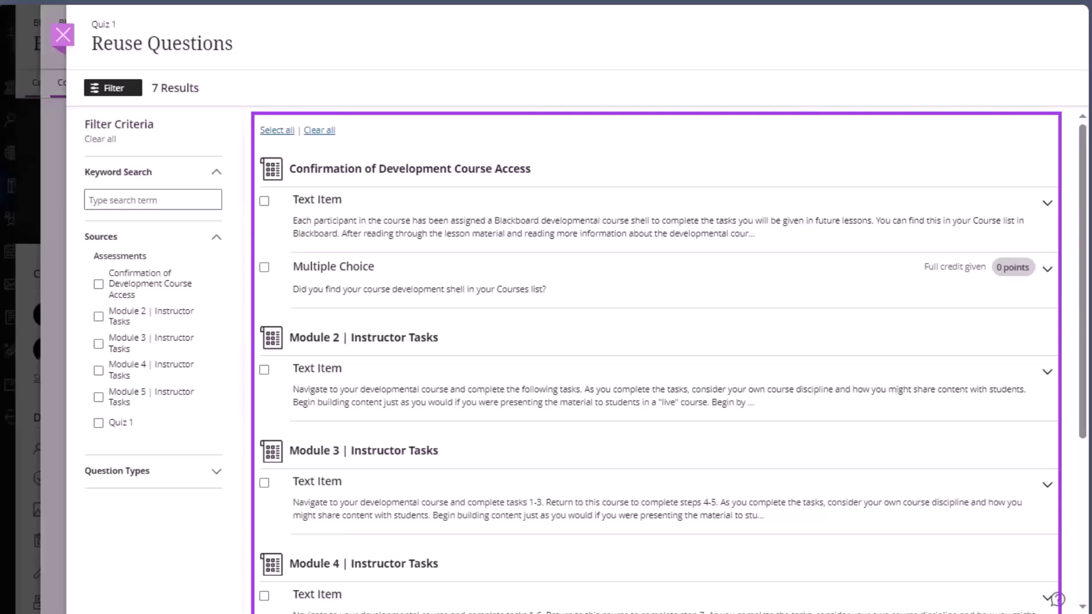
pyautogui.click(264, 201)
pyautogui.click(265, 268)
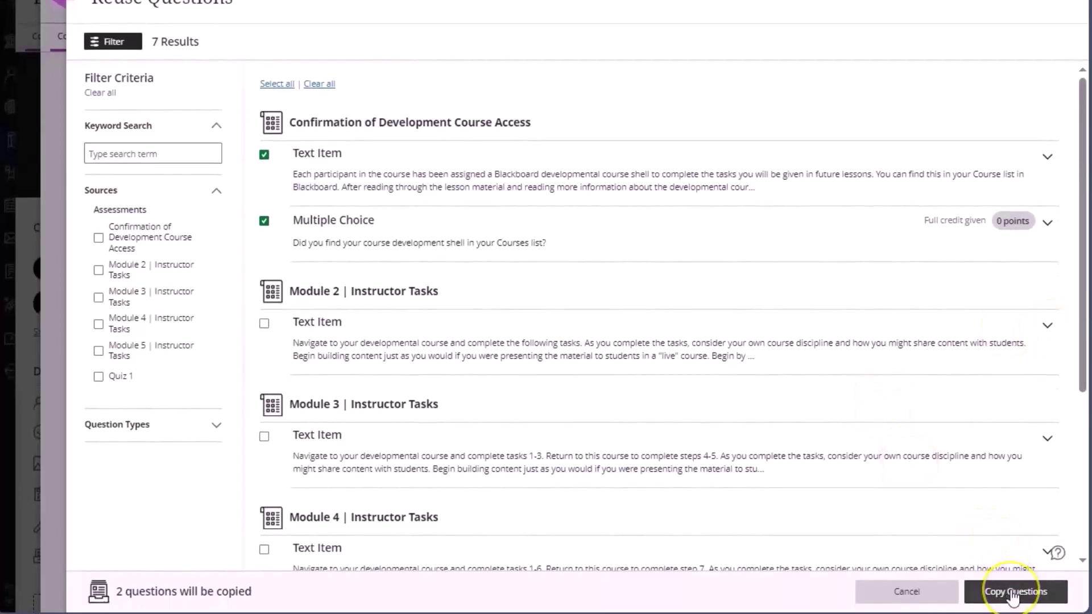
pyautogui.click(1012, 596)
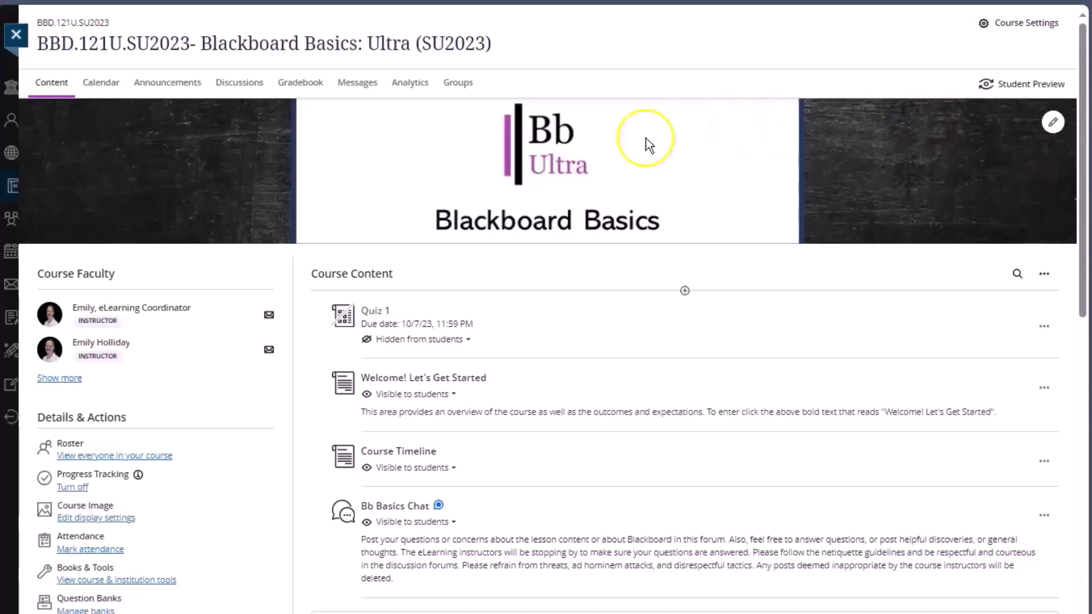
# Step: Export the course package without student activity data and download the ExportFile .zip
pyautogui.click(1045, 274)
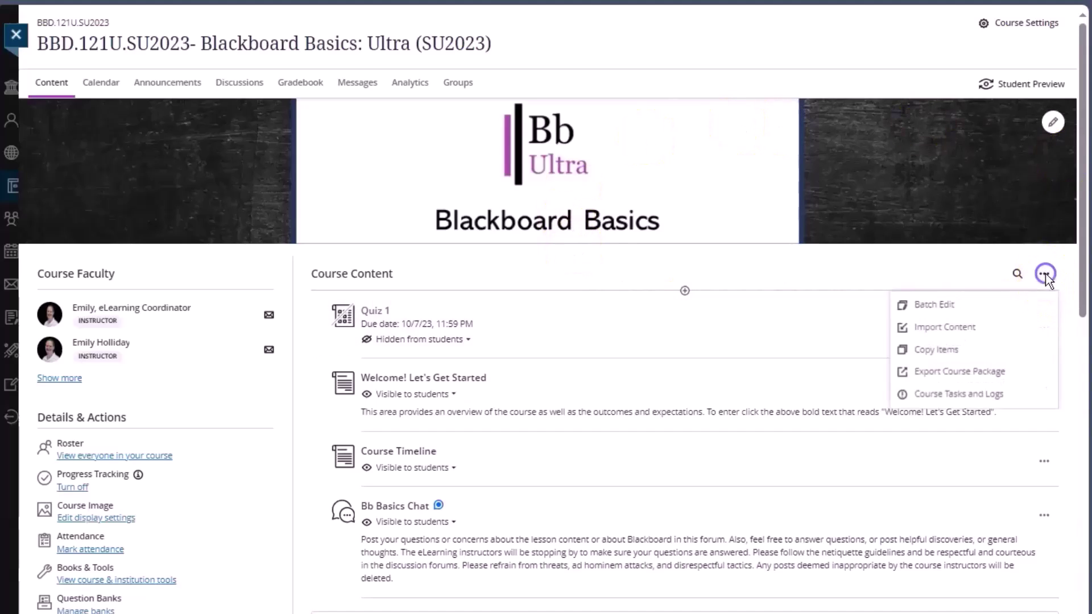
pyautogui.click(958, 372)
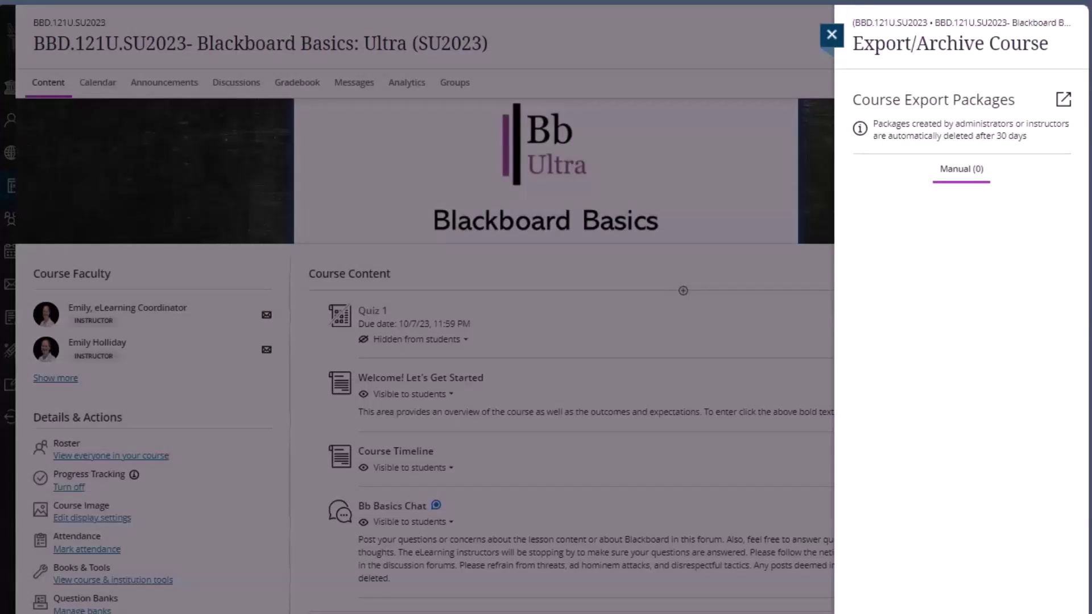
pyautogui.click(1062, 100)
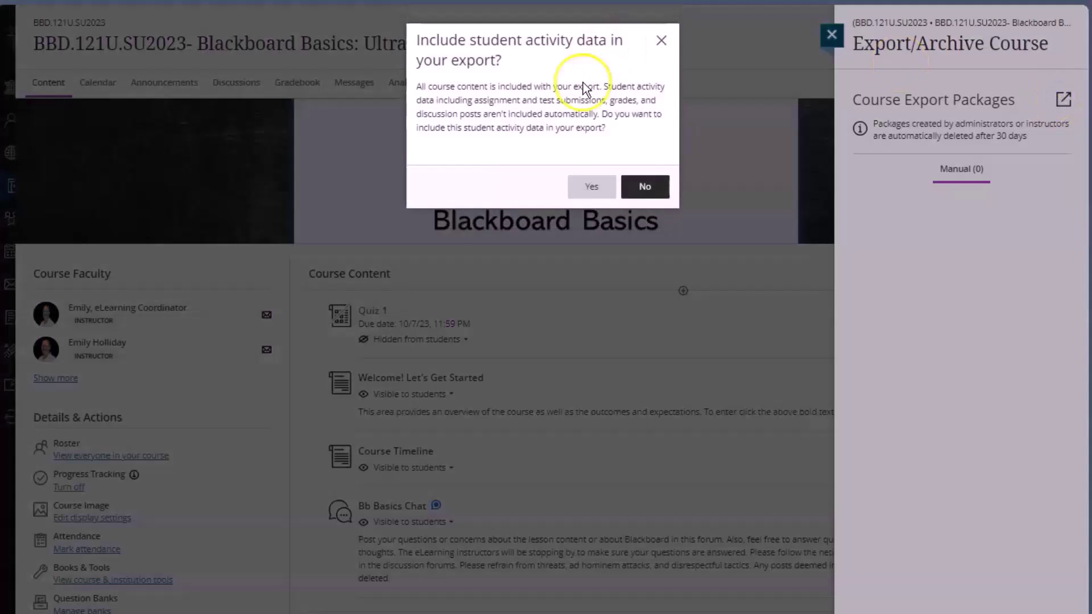
pyautogui.click(641, 183)
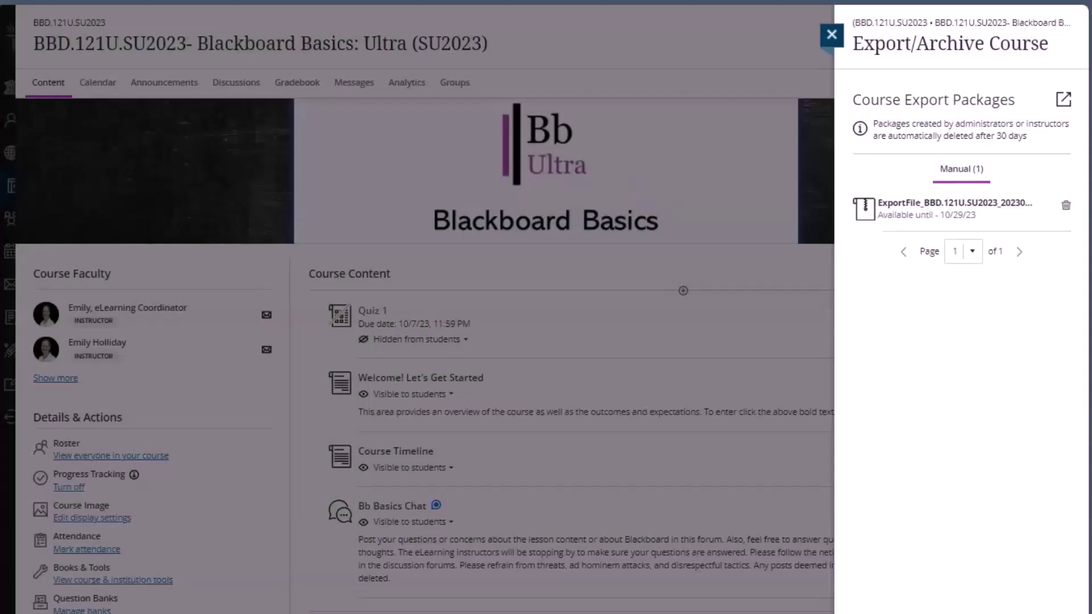
pyautogui.click(979, 204)
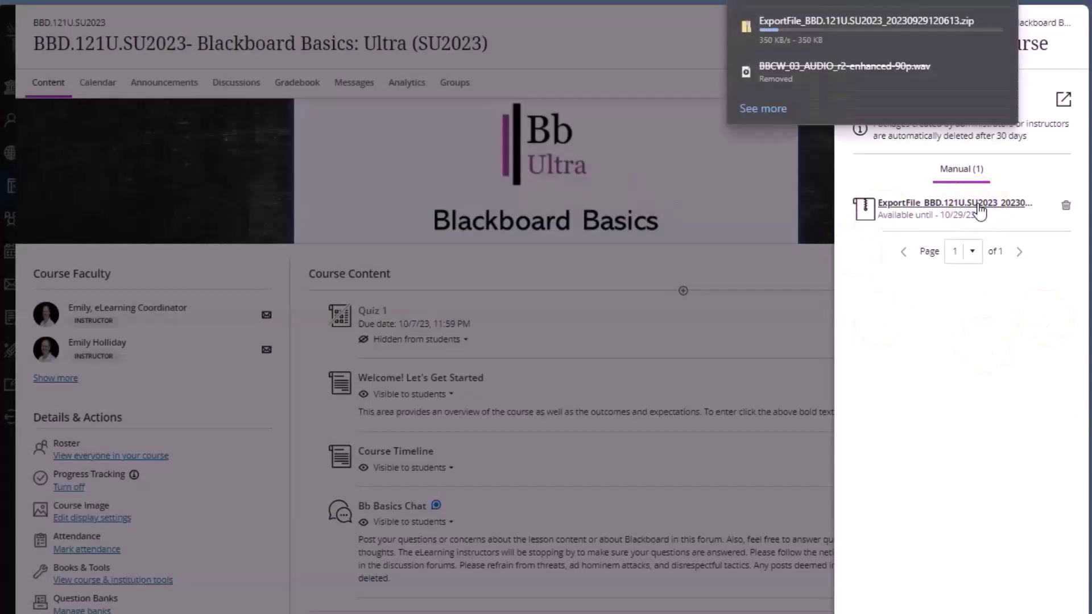
pyautogui.press('Escape')
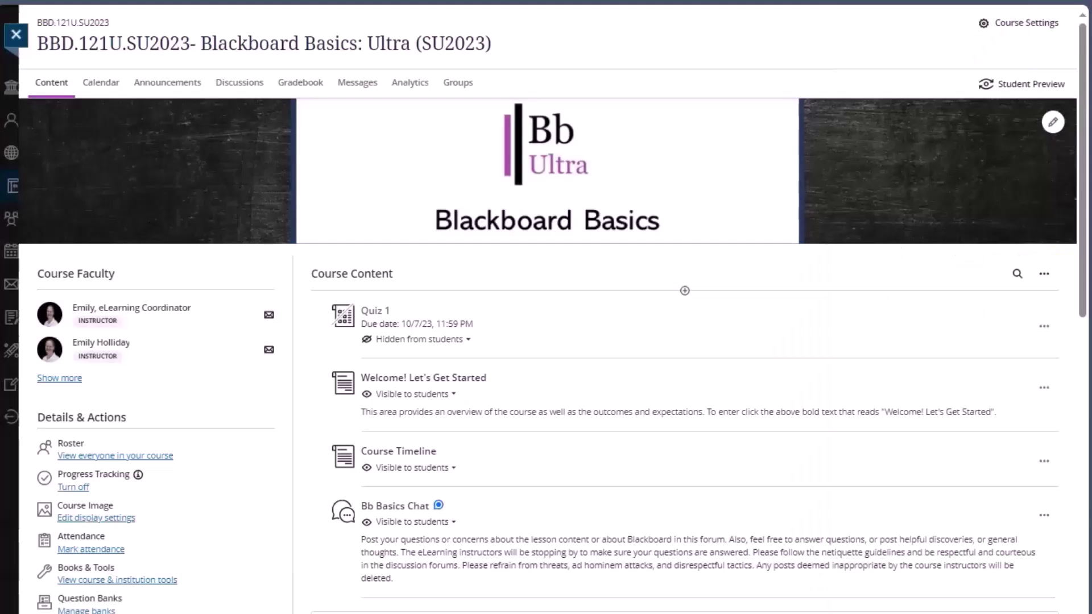
pyautogui.click(1045, 274)
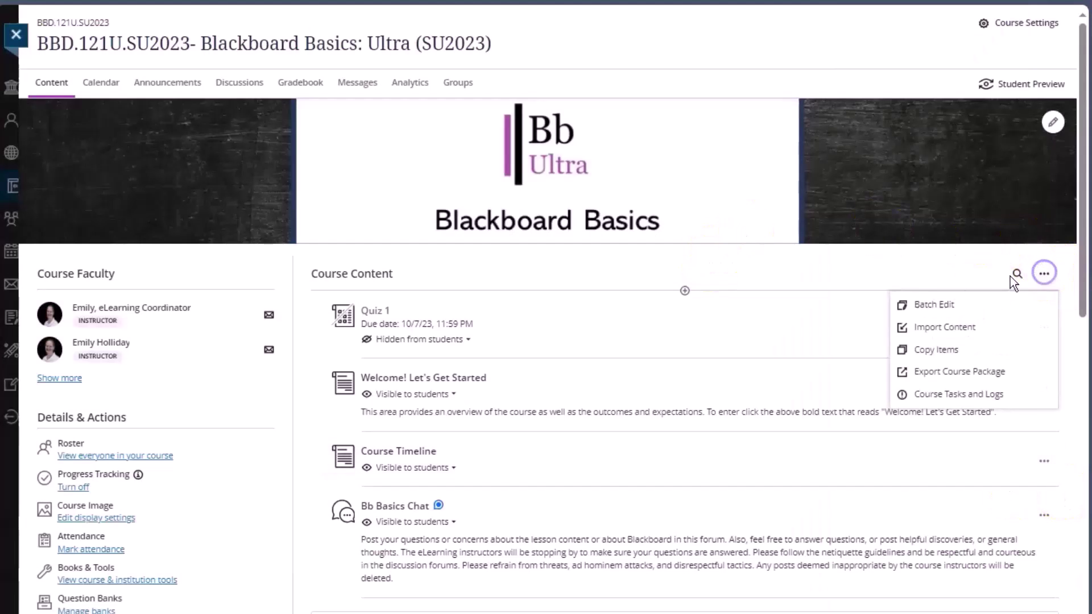
pyautogui.click(942, 327)
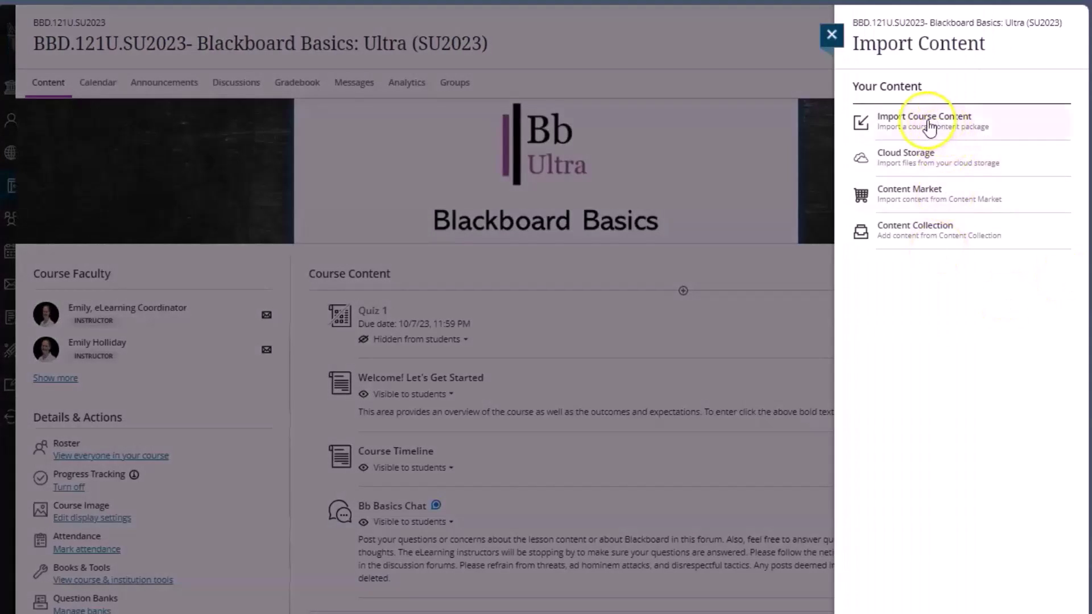
pyautogui.click(928, 122)
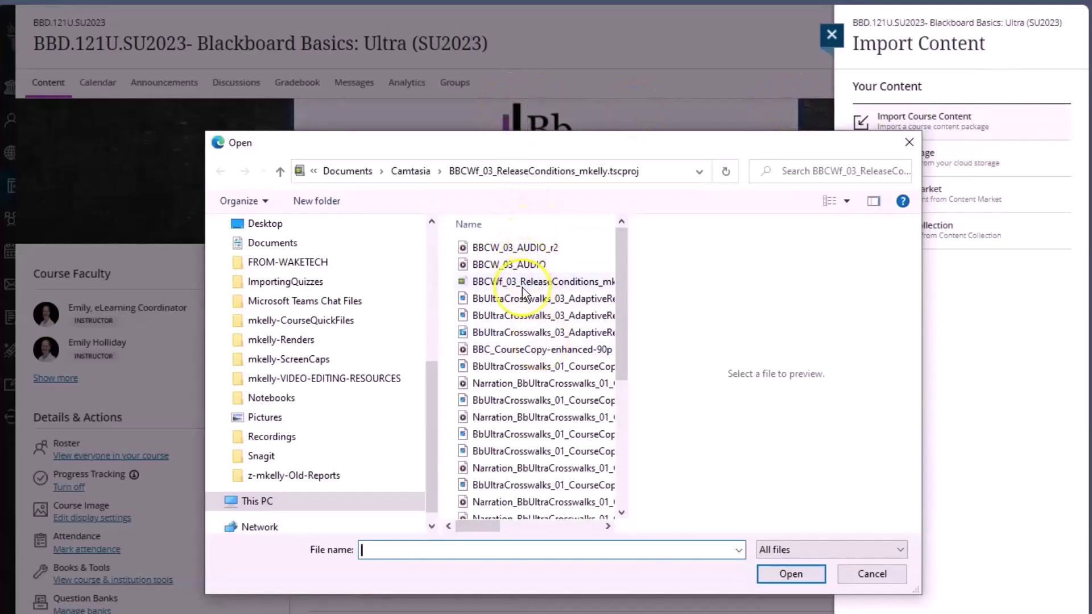
pyautogui.click(872, 574)
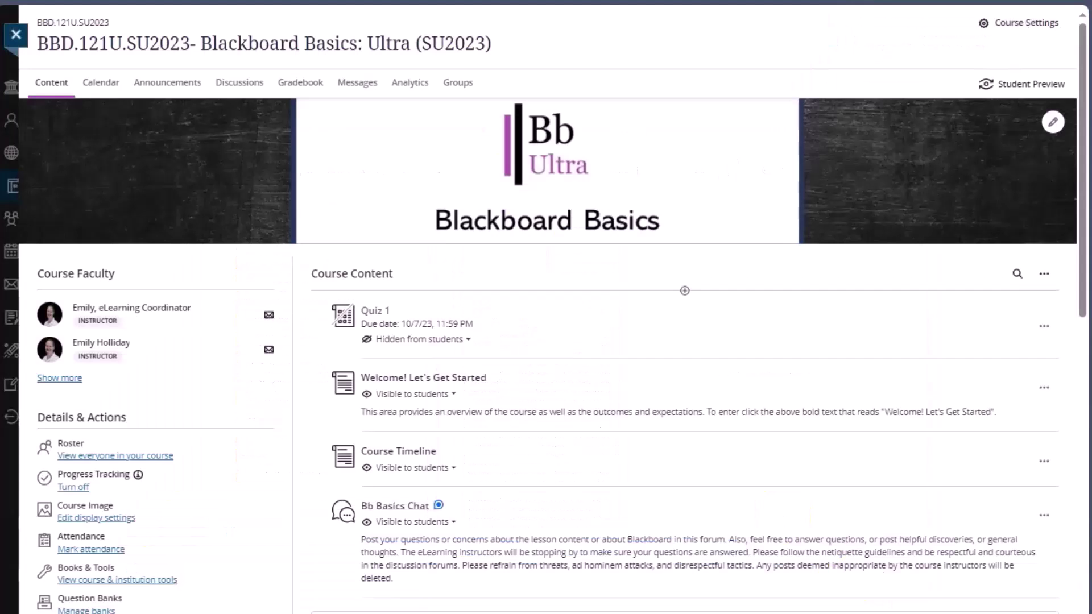